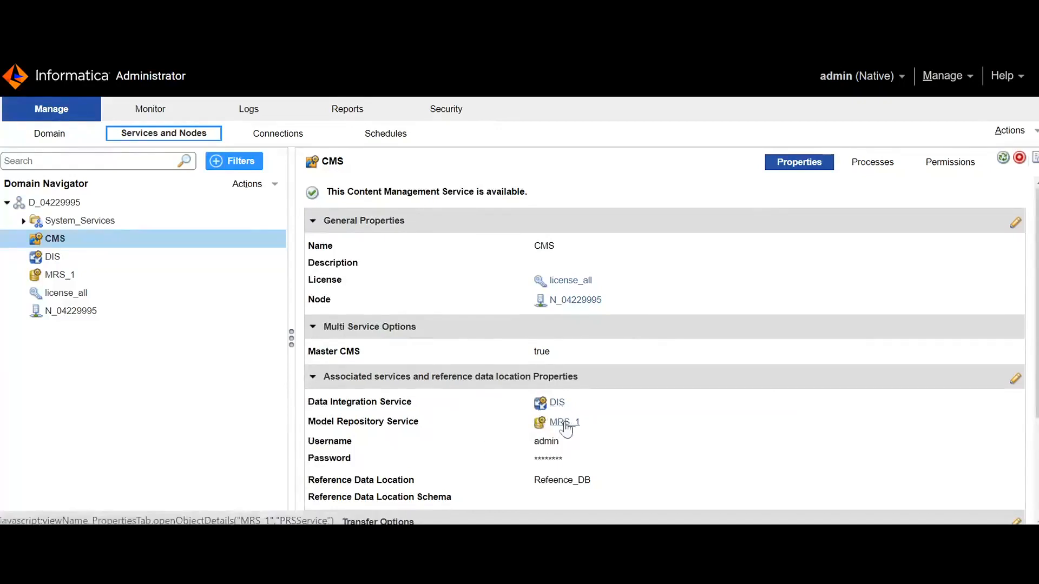
# Examine the properties of the CMS, DIS and MRS_1 services in the domain, ending on the Content Management Service
pyautogui.scroll(-2, 479, 397)
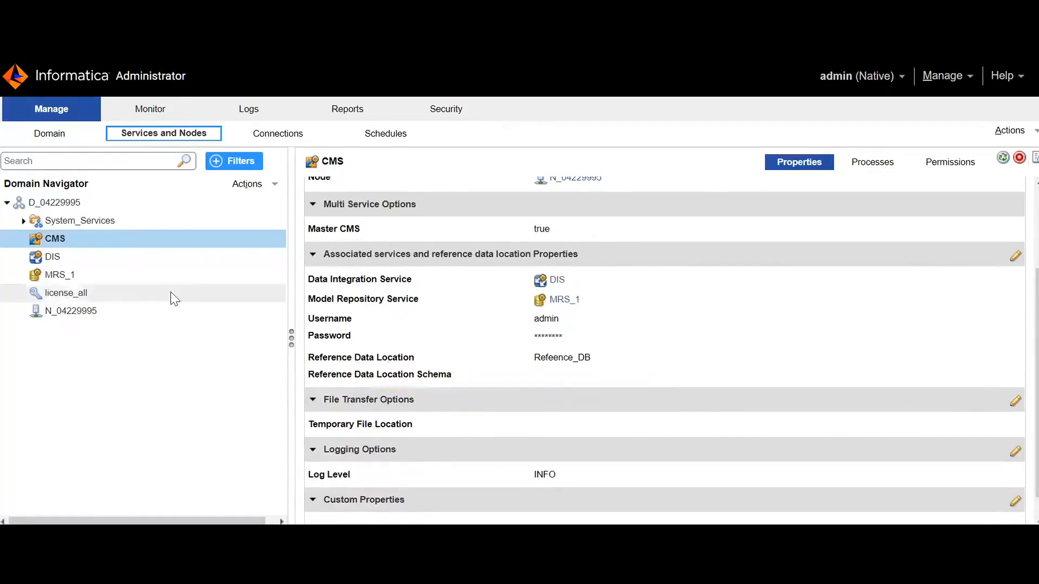
pyautogui.click(152, 258)
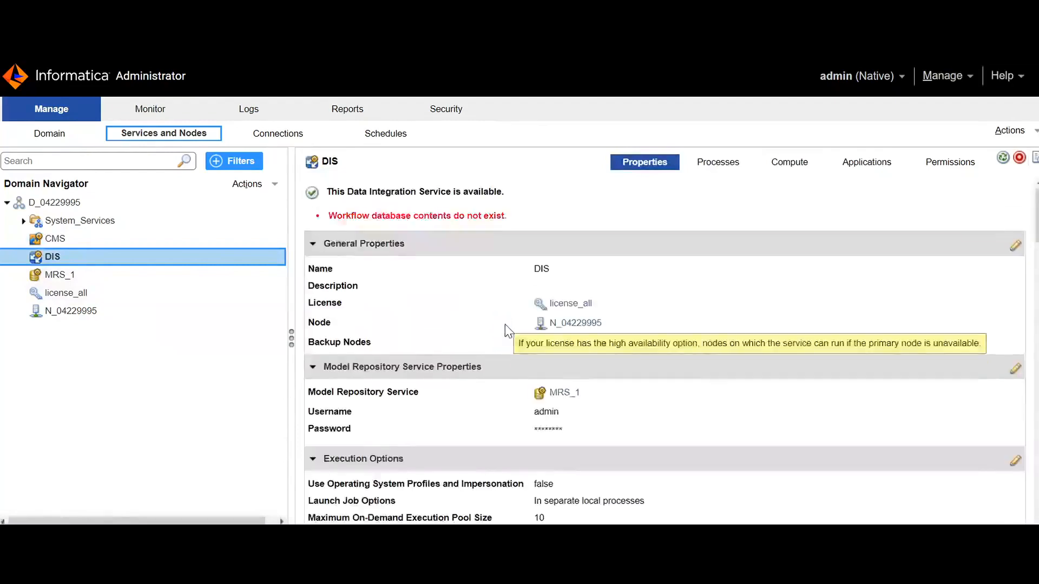
pyautogui.scroll(-5, 505, 325)
pyautogui.scroll(-15, 507, 329)
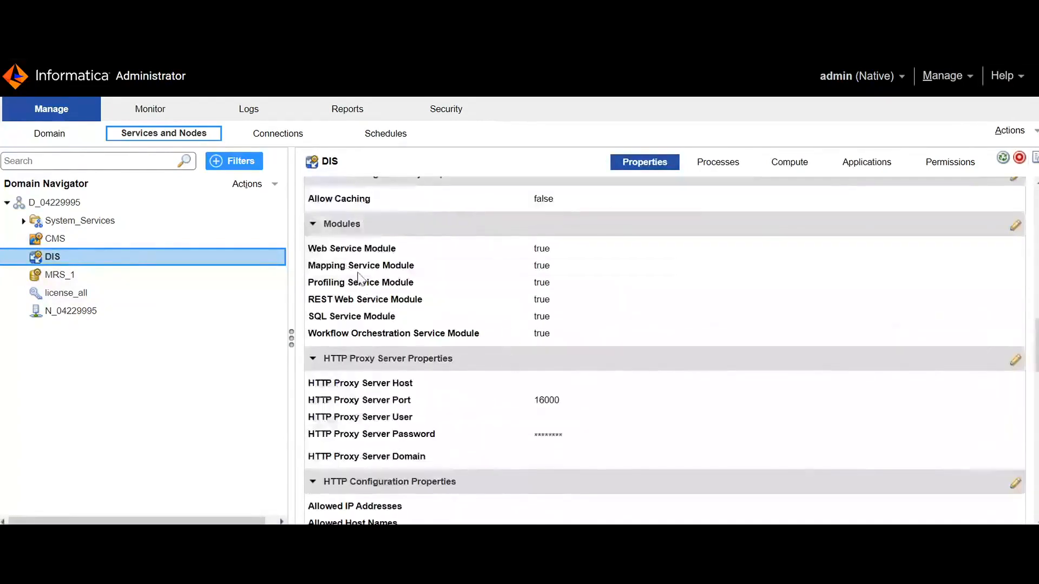
pyautogui.click(115, 275)
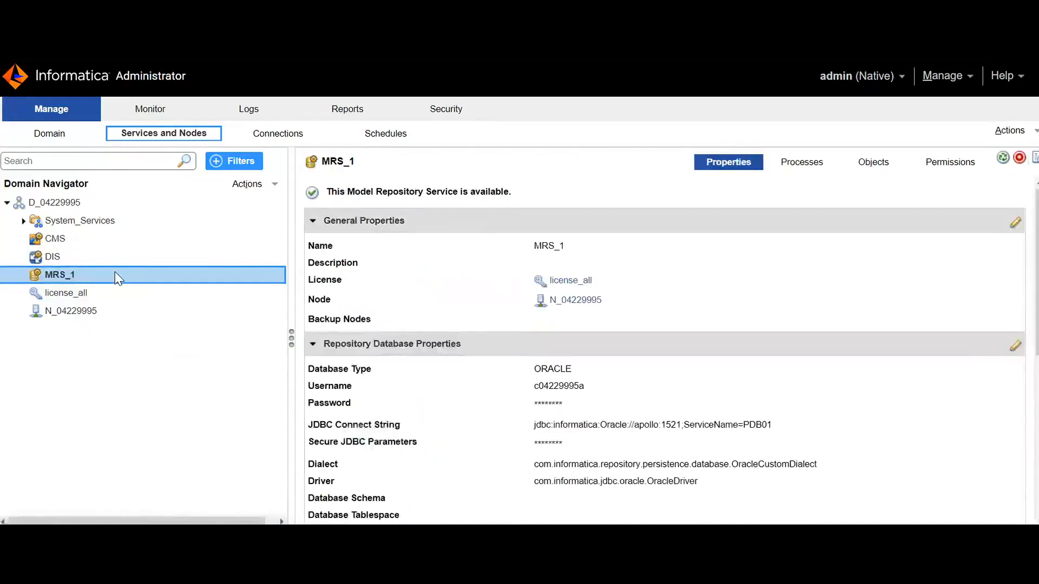
pyautogui.click(102, 256)
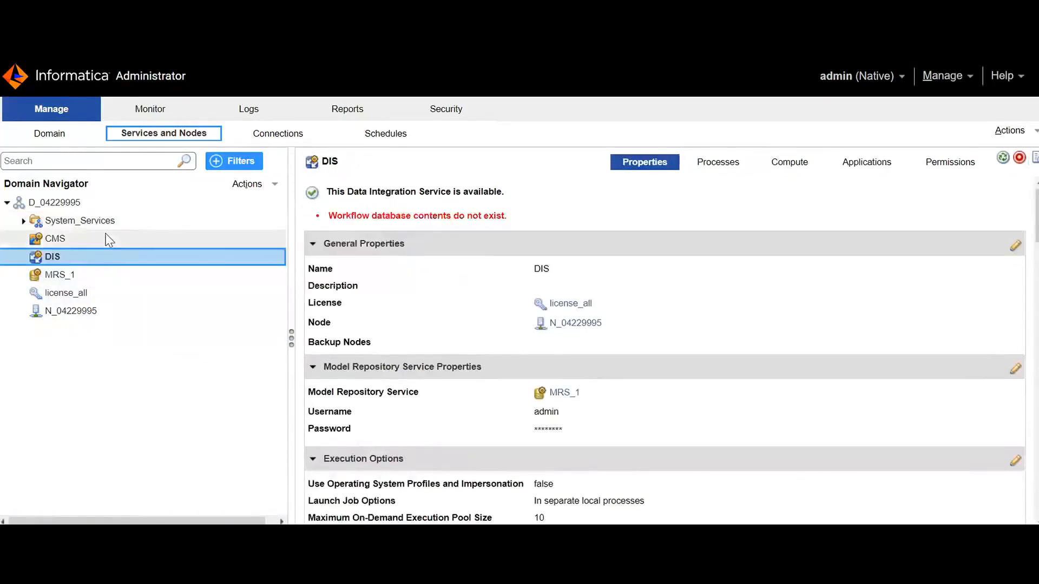
pyautogui.click(107, 239)
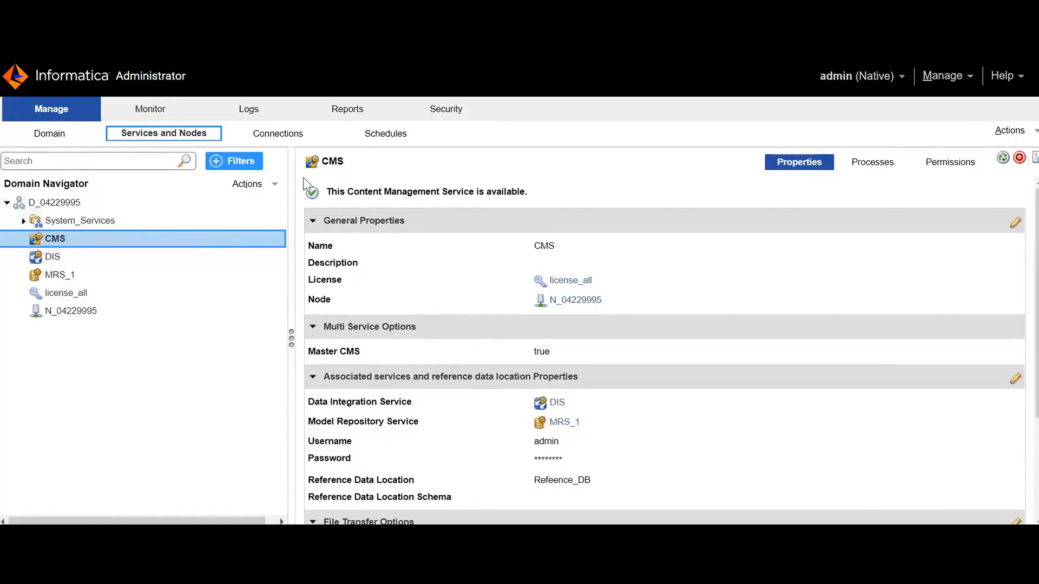
# Check the Refeence_DB connection's properties and return to the CMS service properties
pyautogui.click(284, 142)
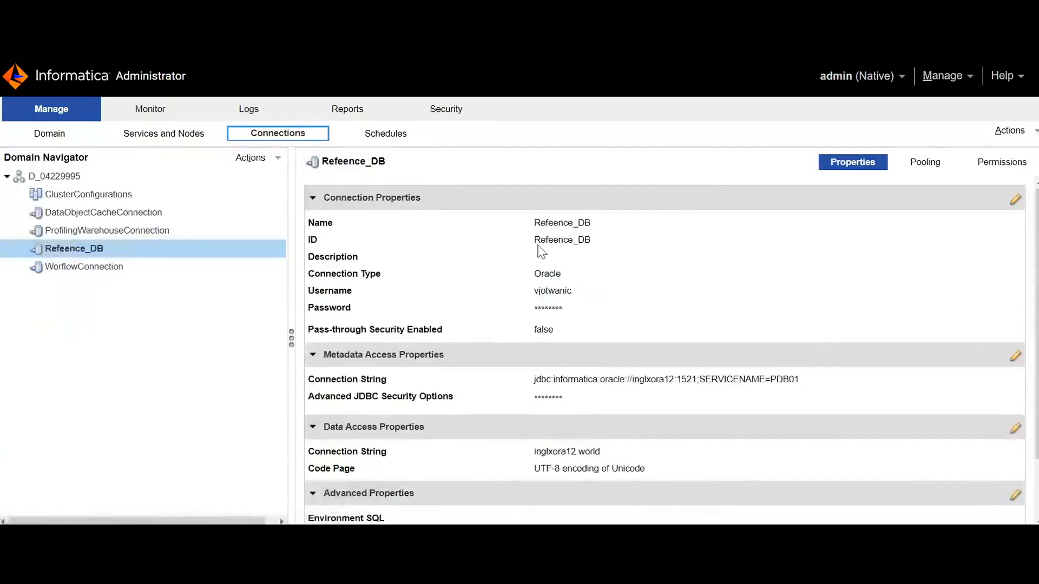
pyautogui.click(163, 133)
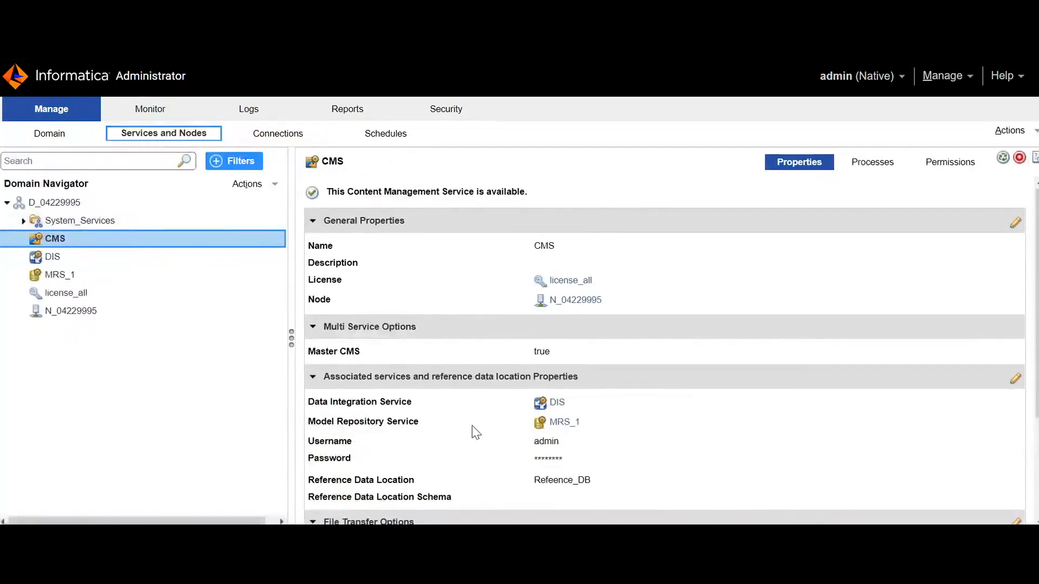
pyautogui.moveTo(473, 426)
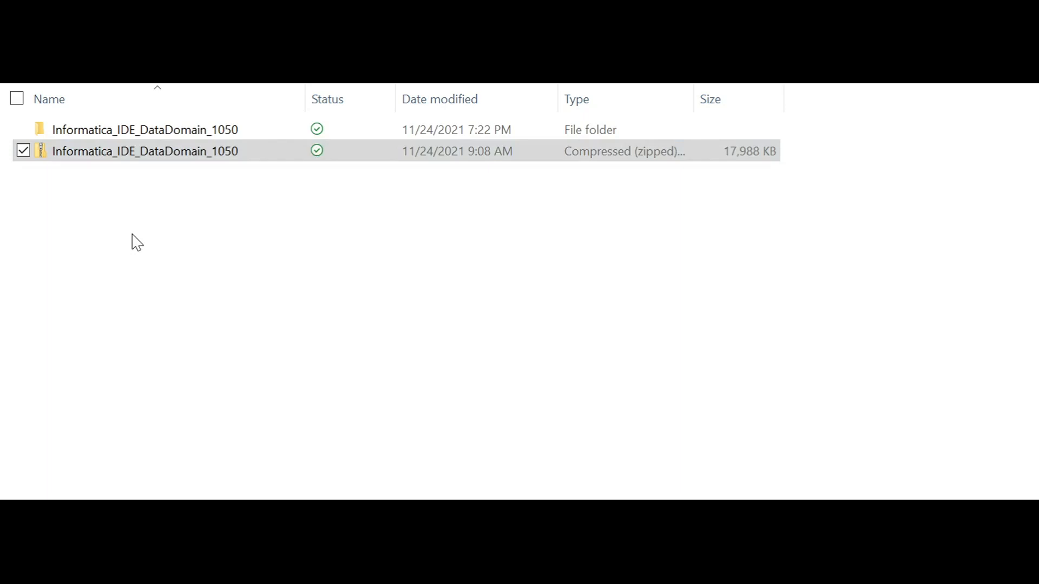
# Look through the extracted Informatica_IDE_DataDomain_1050 folder, including its data domain and data domain rule subfolders
pyautogui.click(108, 131)
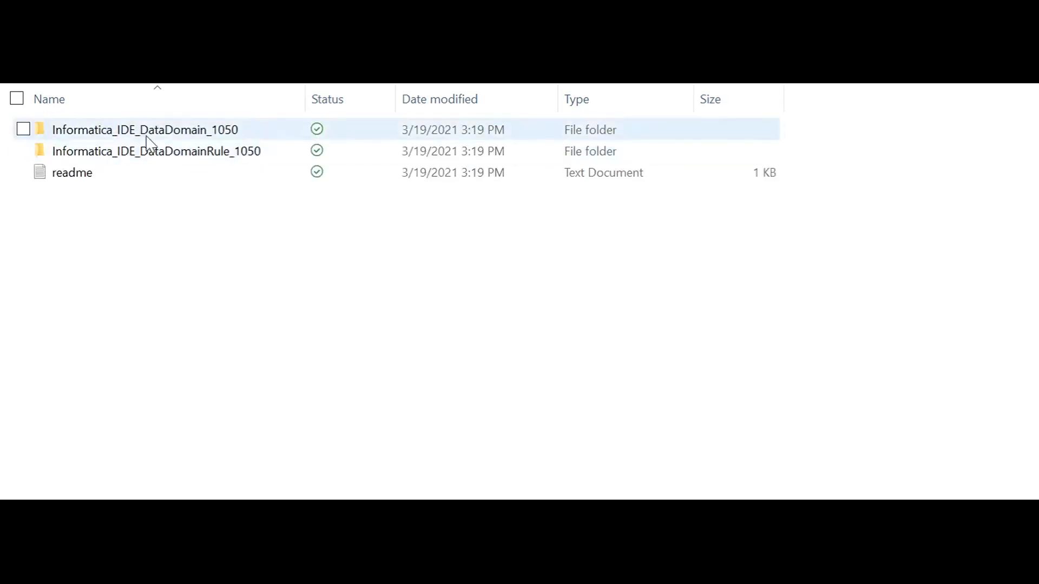
pyautogui.doubleClick(189, 139)
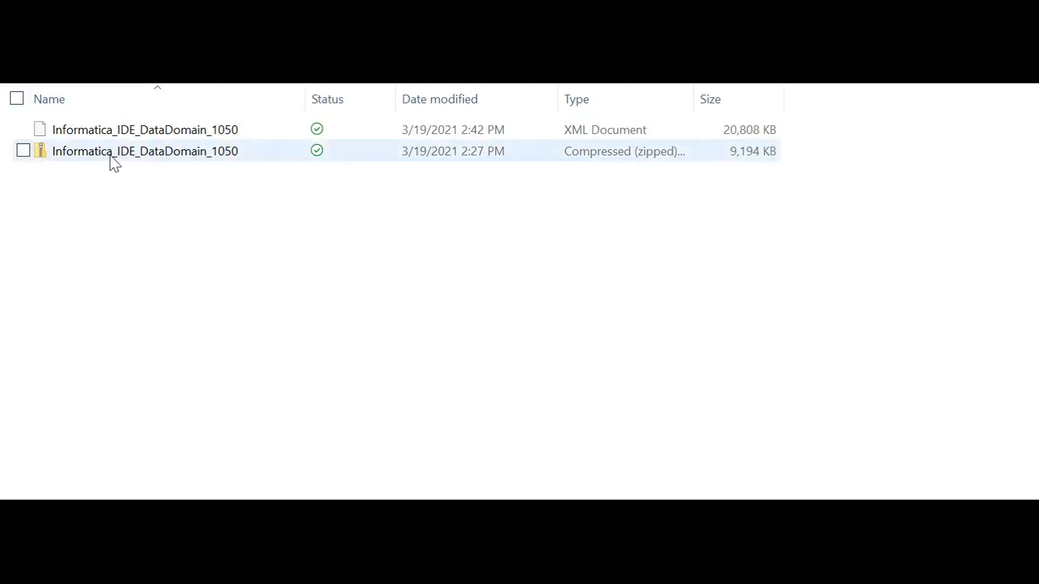
pyautogui.click(173, 80)
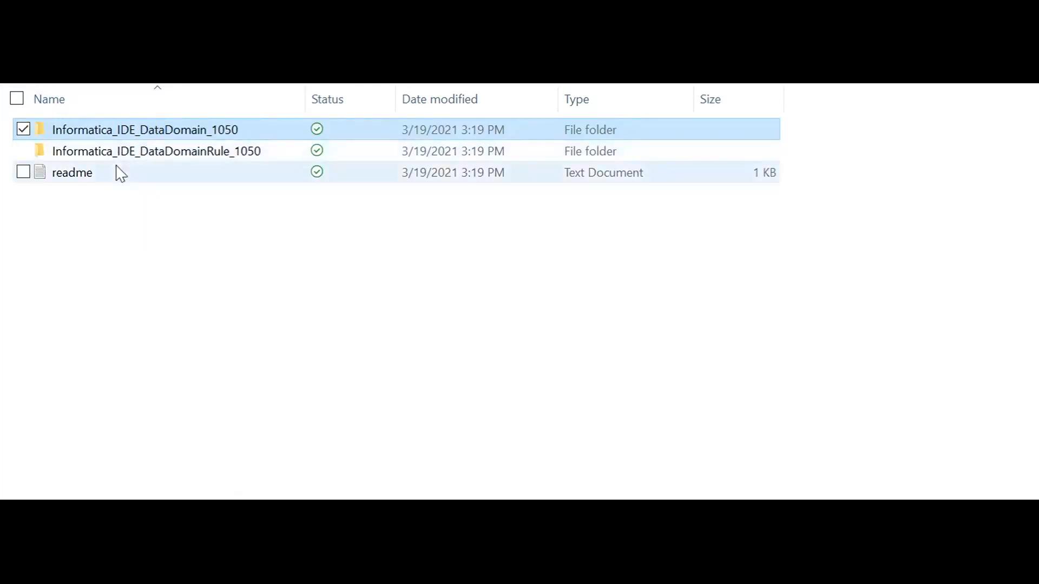
pyautogui.doubleClick(121, 162)
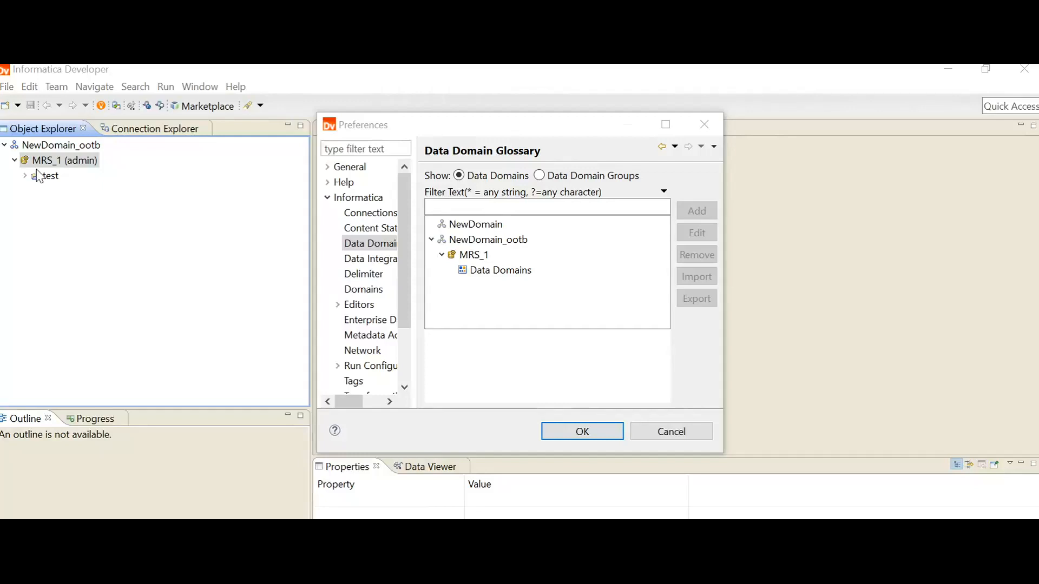
# Reopen the Developer tool's preferences at the Data Domain Glossary page and widen the category list to show full names
pyautogui.click(678, 434)
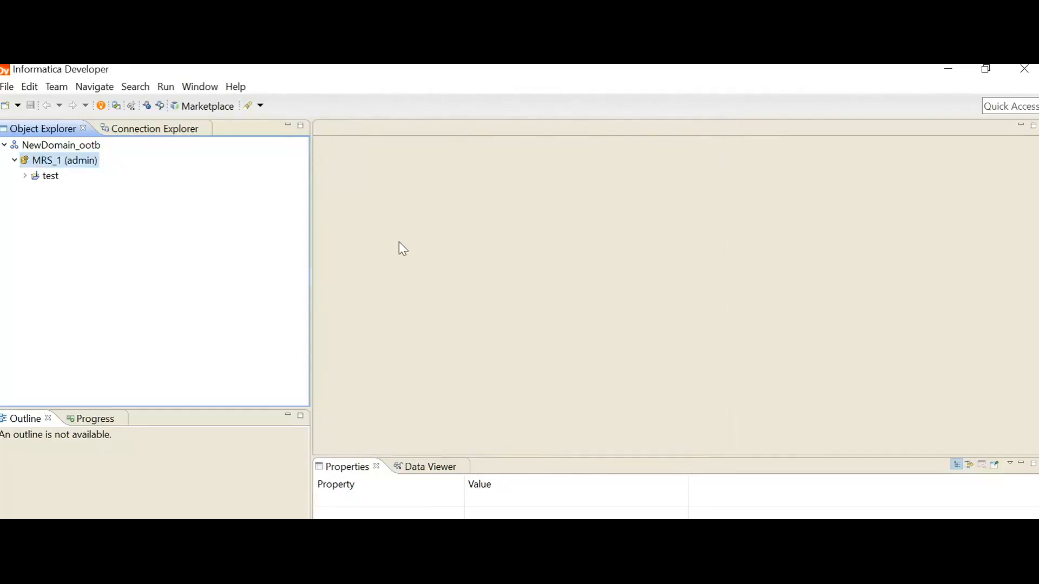
pyautogui.click(204, 91)
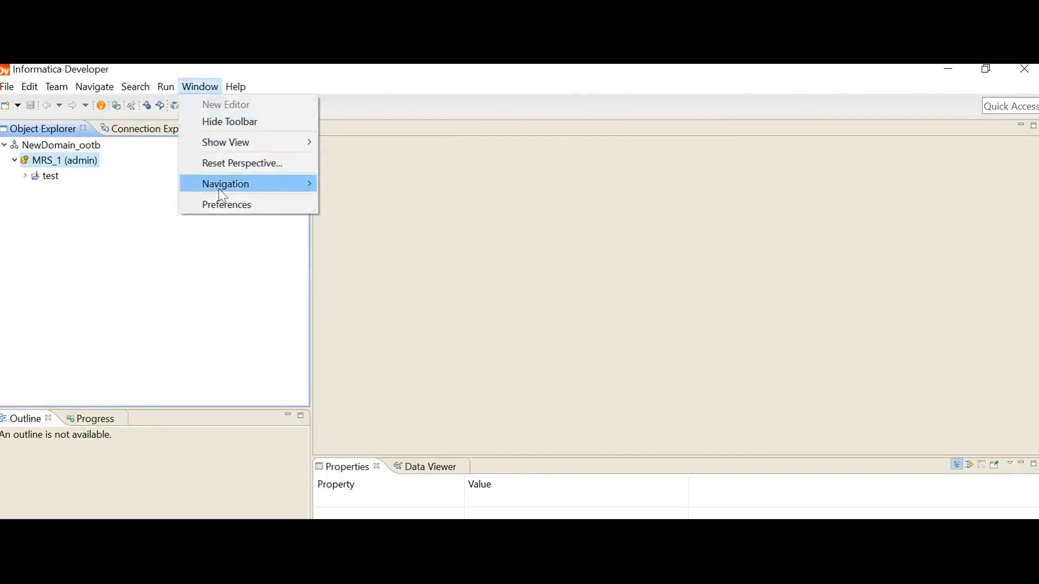
pyautogui.click(257, 204)
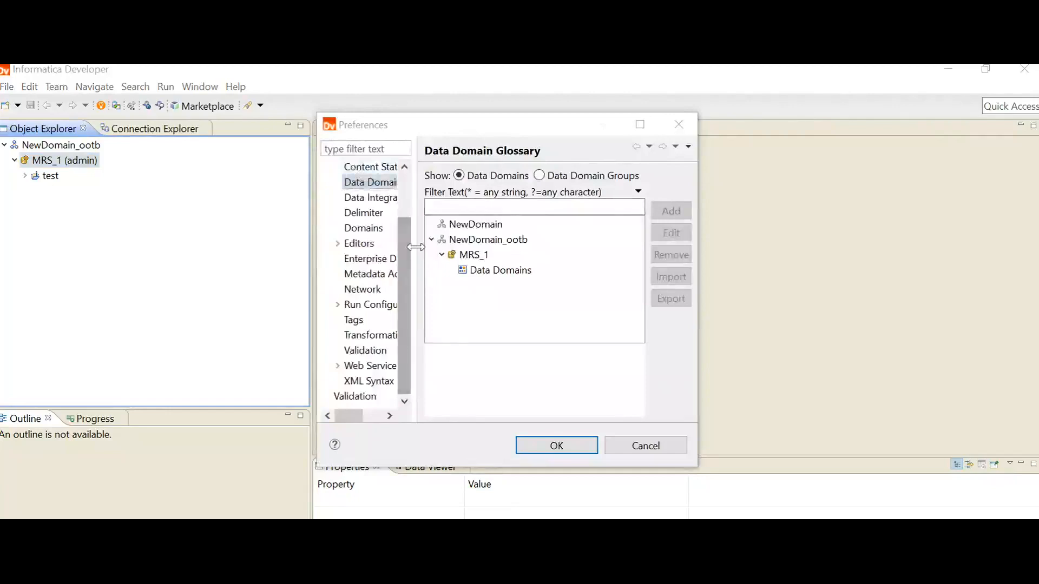
pyautogui.moveTo(416, 262); pyautogui.dragTo(460, 262)
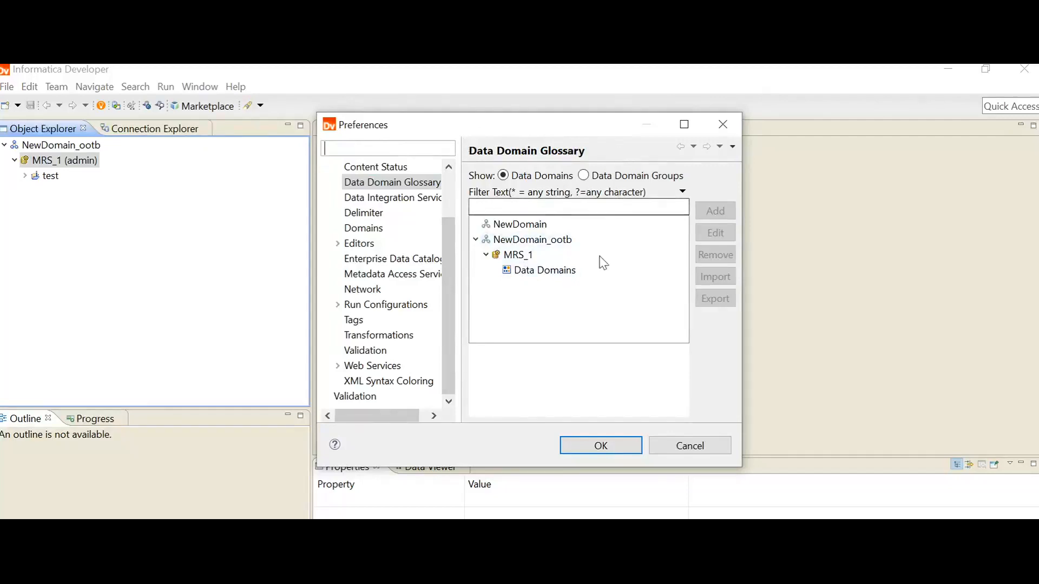
# Start an import into MRS_1's Data Domains, using the Informatica_IDE_DataDomain_1050 XML file from the ootb_dd folder on the Desktop
pyautogui.click(532, 277)
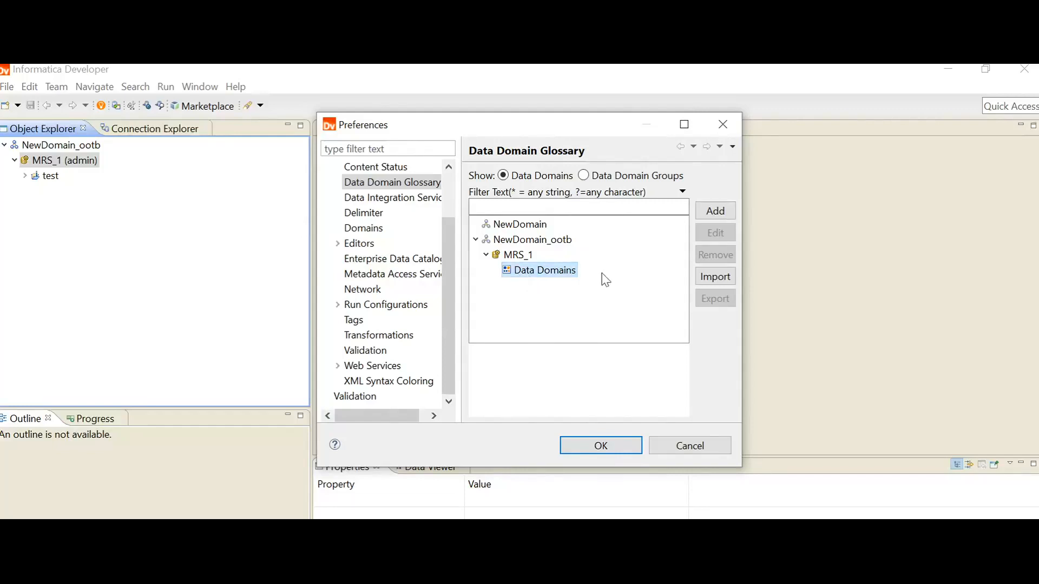
pyautogui.click(722, 278)
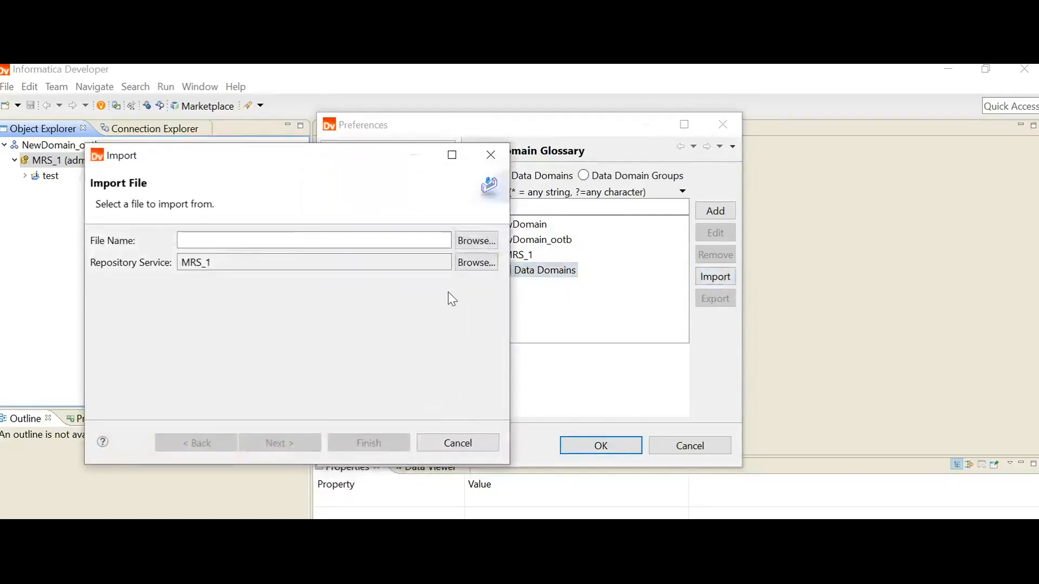
pyautogui.click(474, 242)
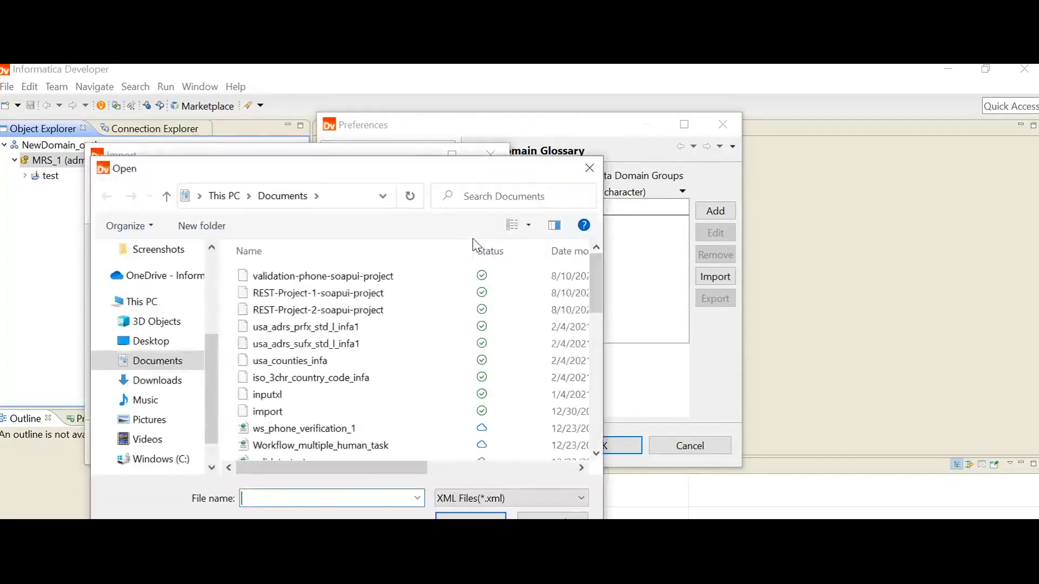
pyautogui.click(186, 347)
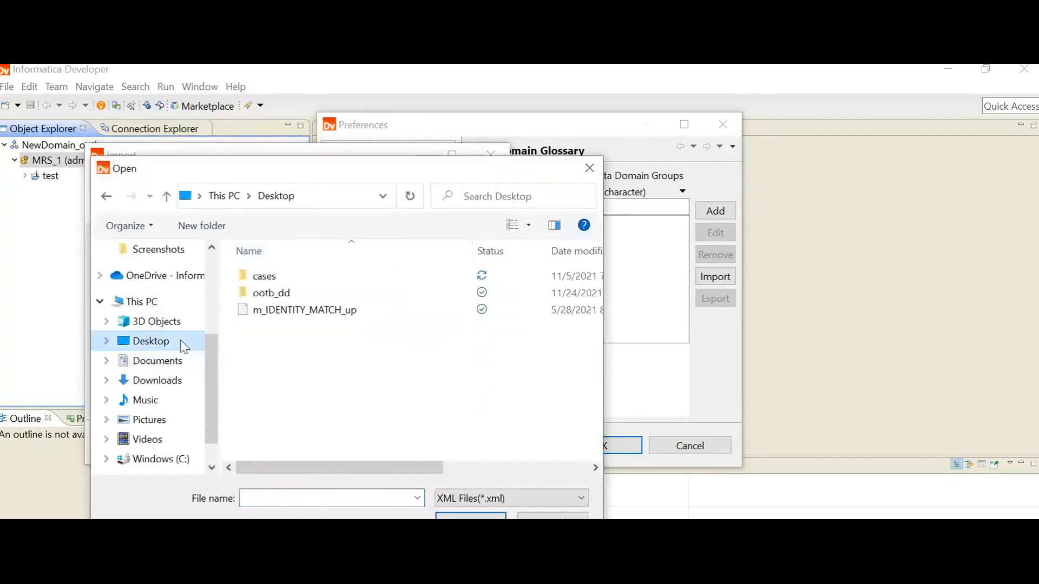
pyautogui.doubleClick(253, 293)
pyautogui.doubleClick(255, 278)
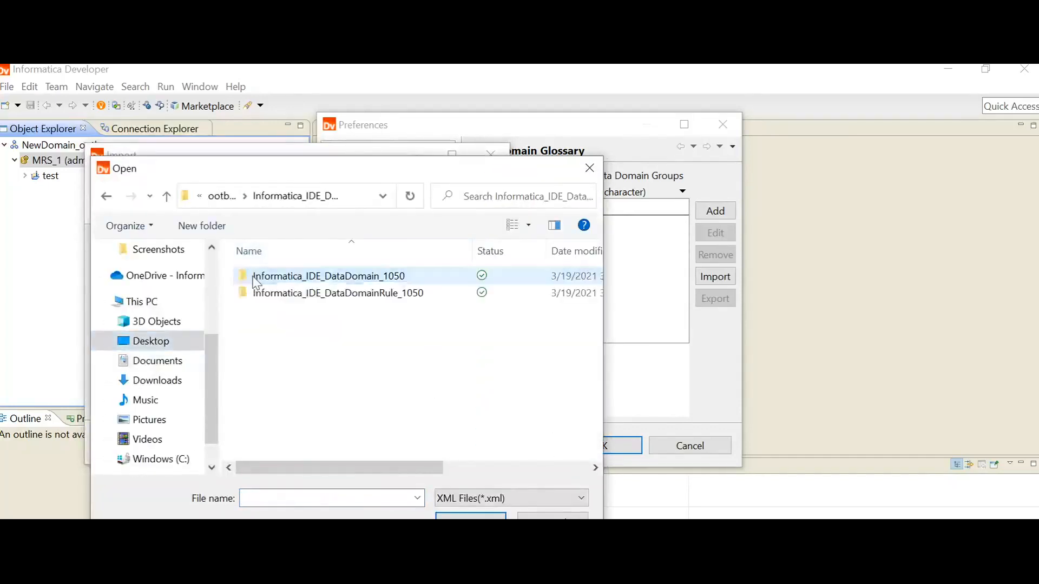
pyautogui.doubleClick(255, 278)
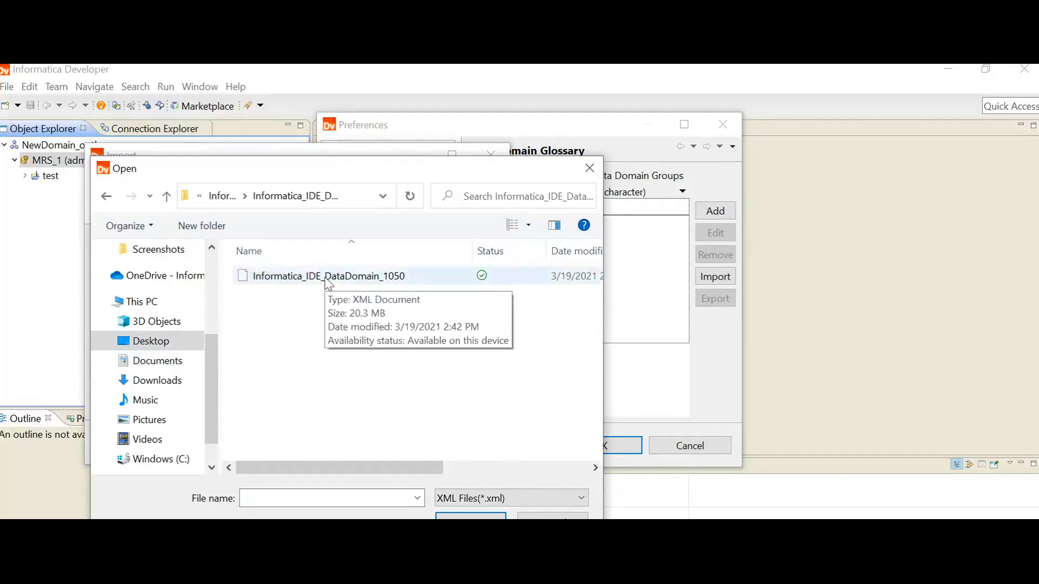
pyautogui.moveTo(345, 468); pyautogui.dragTo(297, 466)
pyautogui.click(280, 287)
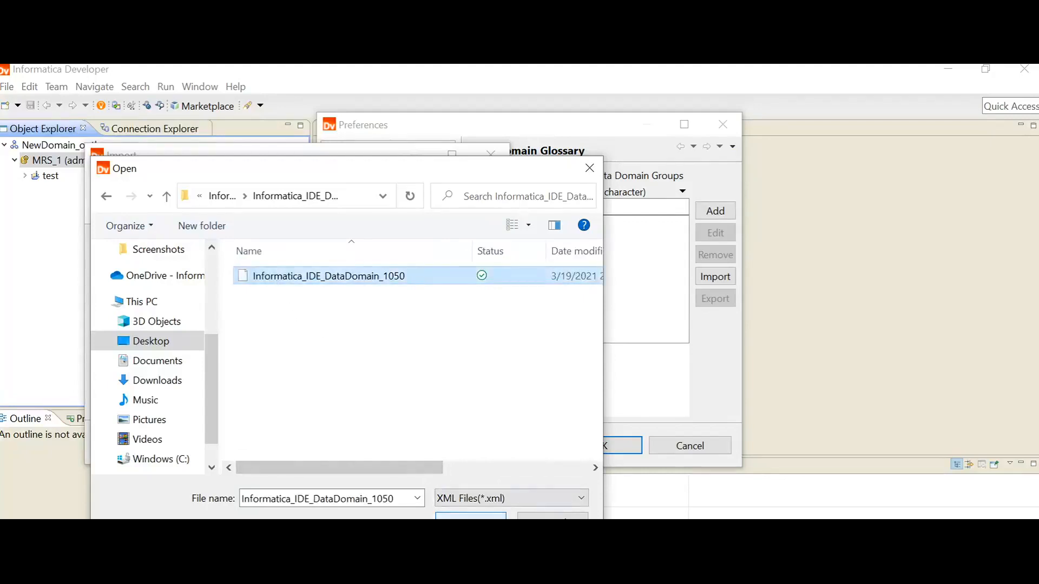
pyautogui.click(470, 517)
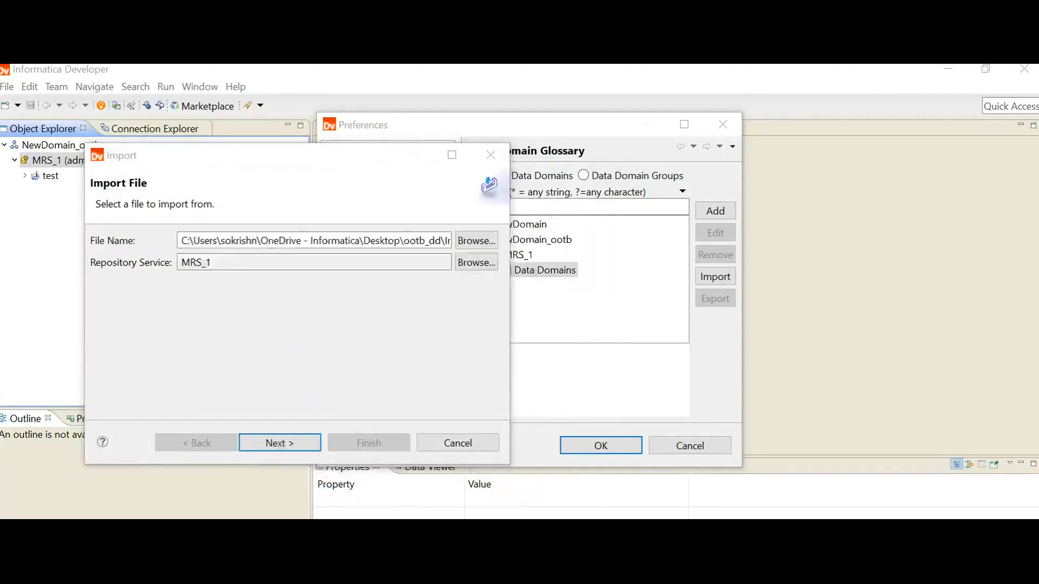
pyautogui.click(276, 444)
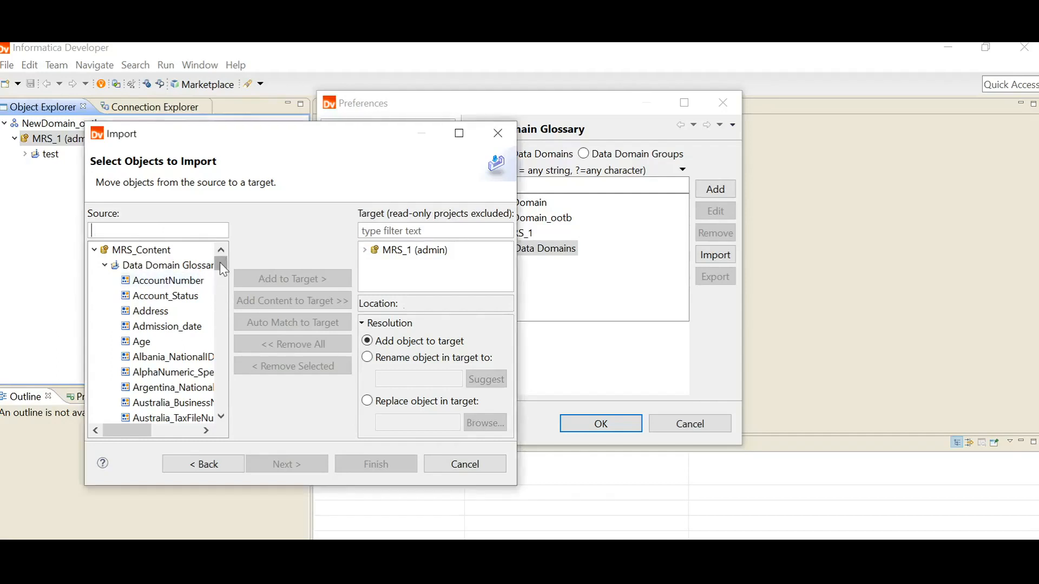
# Add the content of the source Data Domain Glossary to the Data Domain Glossary under MRS_1 in the target
pyautogui.moveTo(221, 265); pyautogui.dragTo(222, 341)
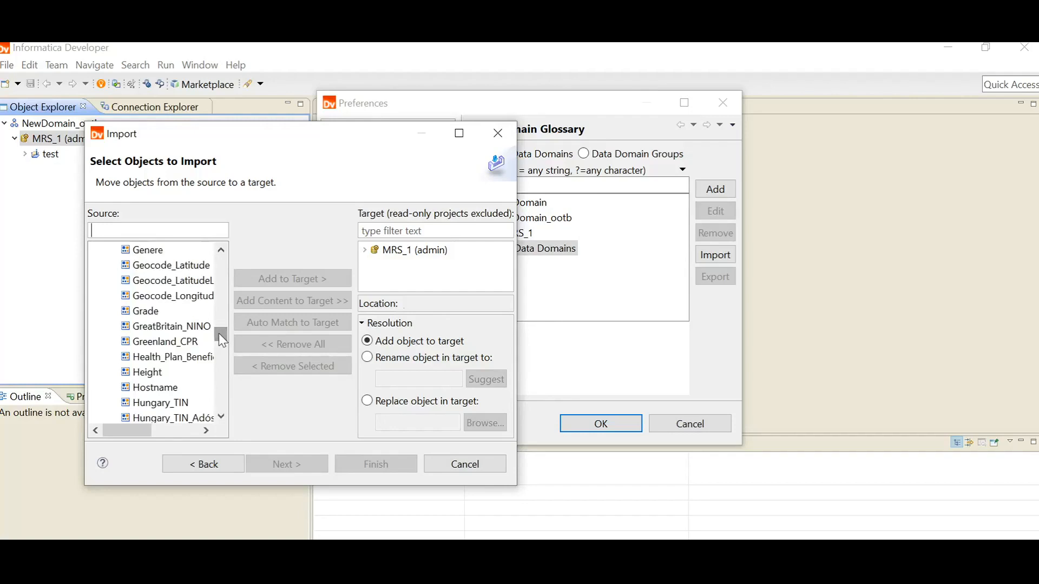
pyautogui.moveTo(219, 334); pyautogui.dragTo(226, 257)
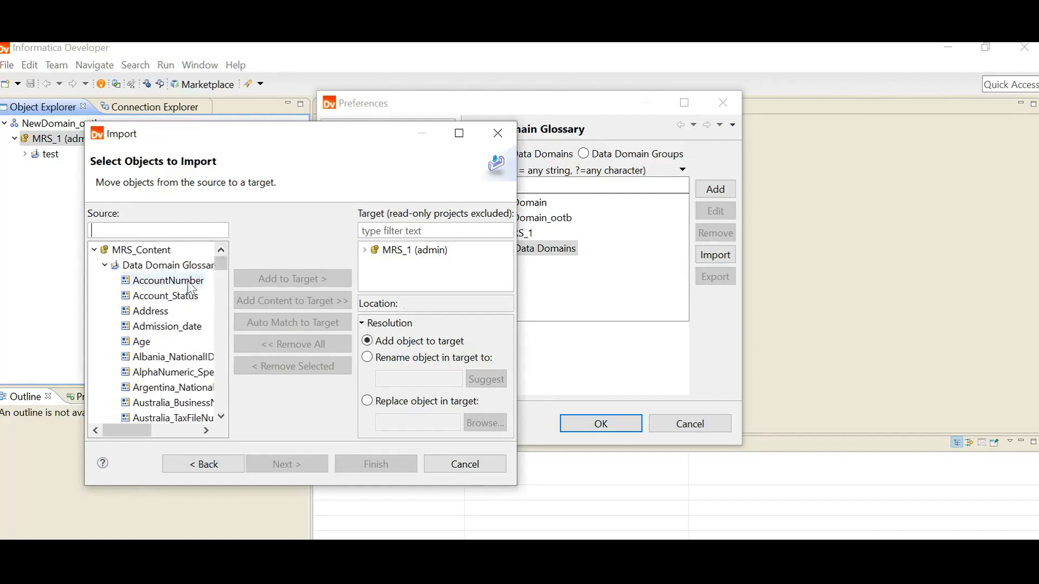
pyautogui.click(174, 265)
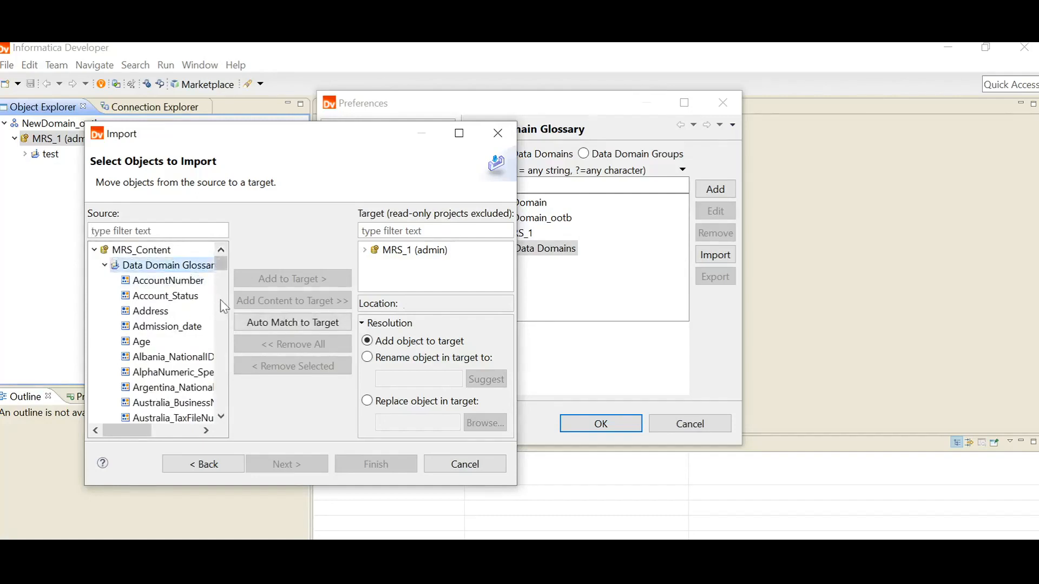
pyautogui.click(365, 250)
pyautogui.click(402, 267)
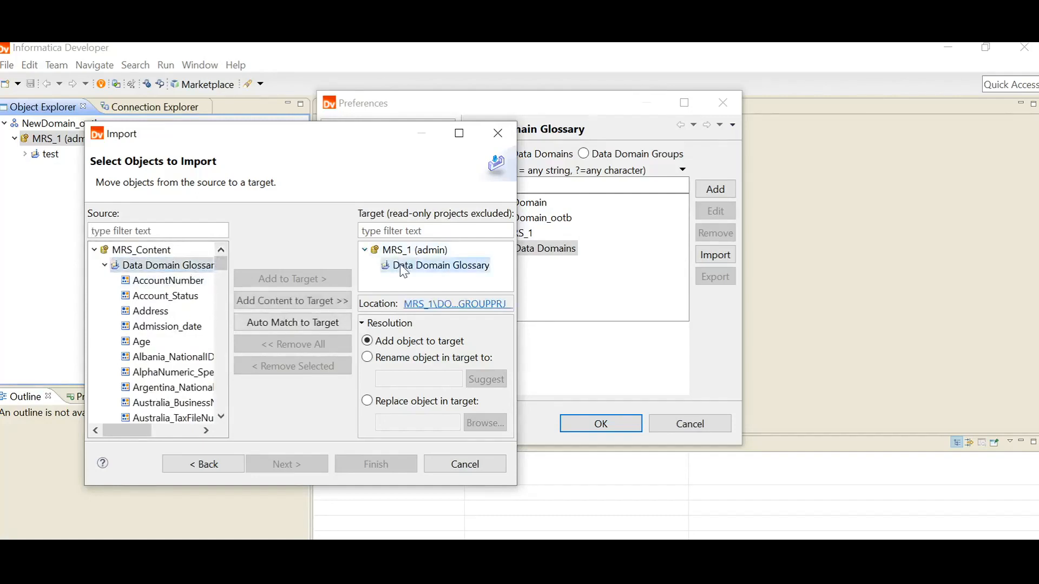
pyautogui.click(311, 304)
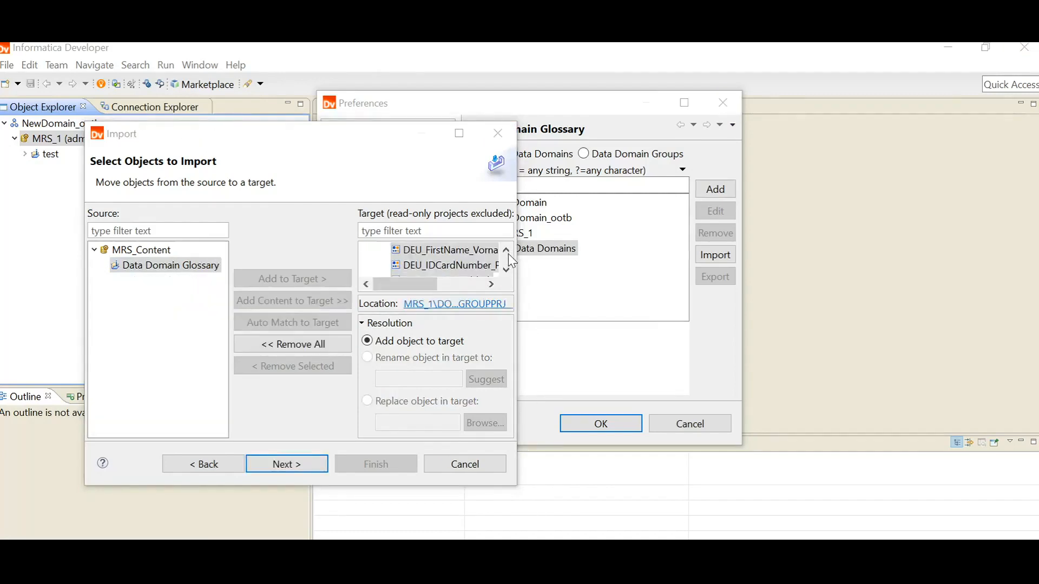
# Review the data domains added to the target and proceed through dependency resolution to the content import settings
pyautogui.scroll(2, 508, 254)
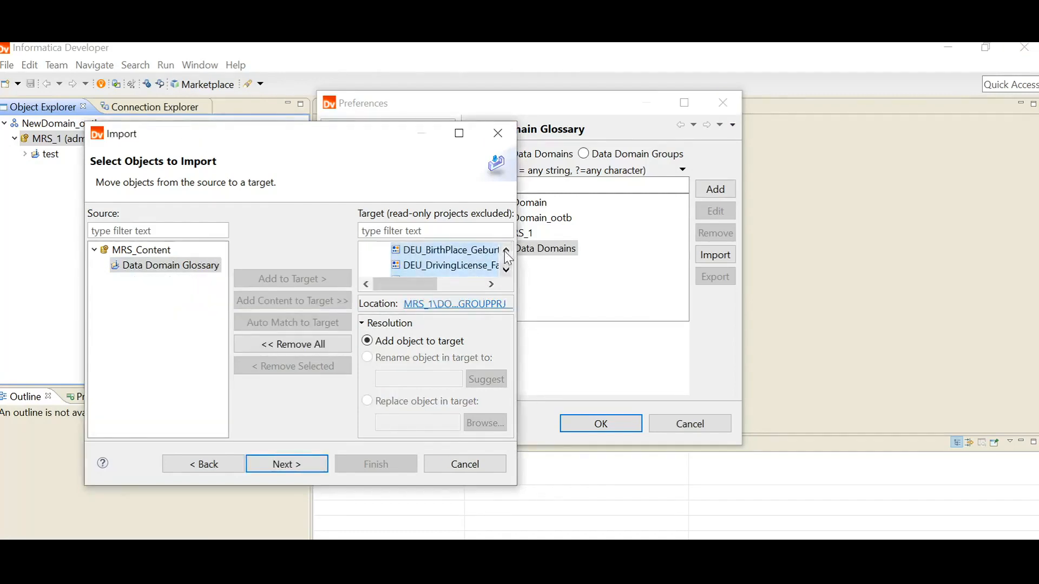
pyautogui.scroll(3, 507, 259)
pyautogui.moveTo(433, 285); pyautogui.dragTo(397, 297)
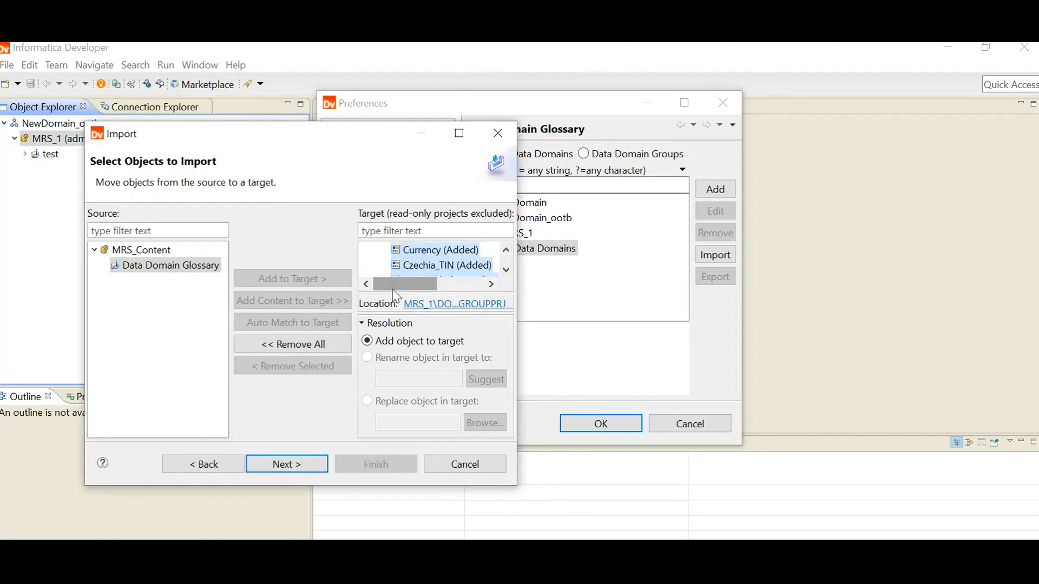
pyautogui.click(298, 466)
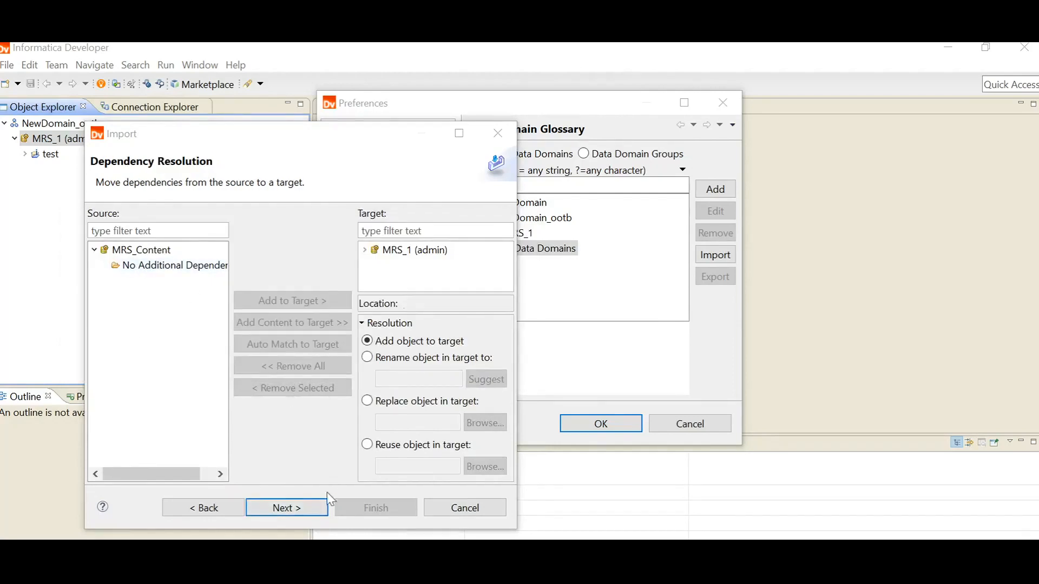
pyautogui.click(297, 508)
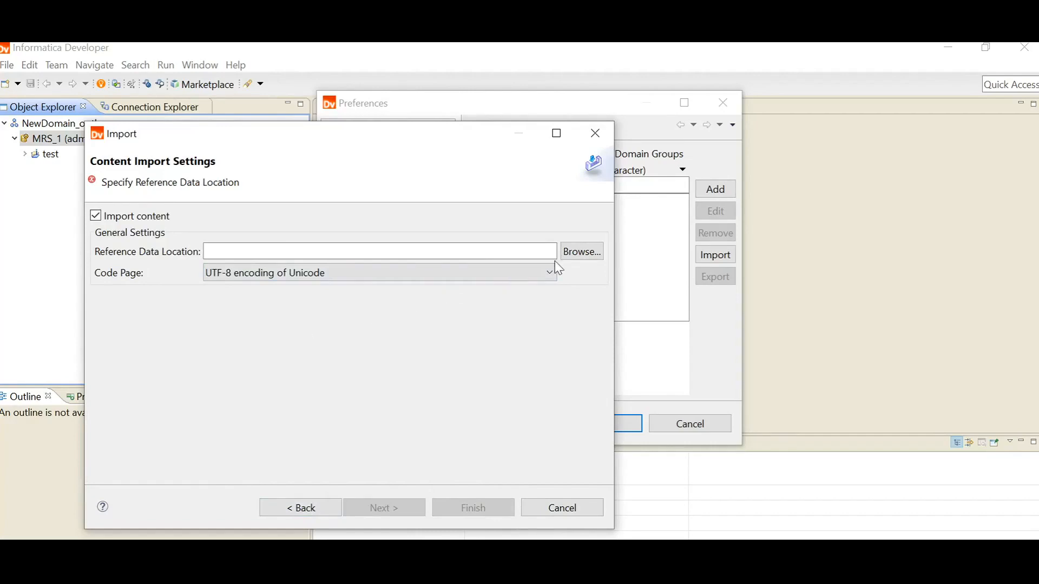
# Set the reference data location to the Informatica_IDE_DataDomain_1050 zip file in the same folder and proceed to the import summary
pyautogui.click(568, 252)
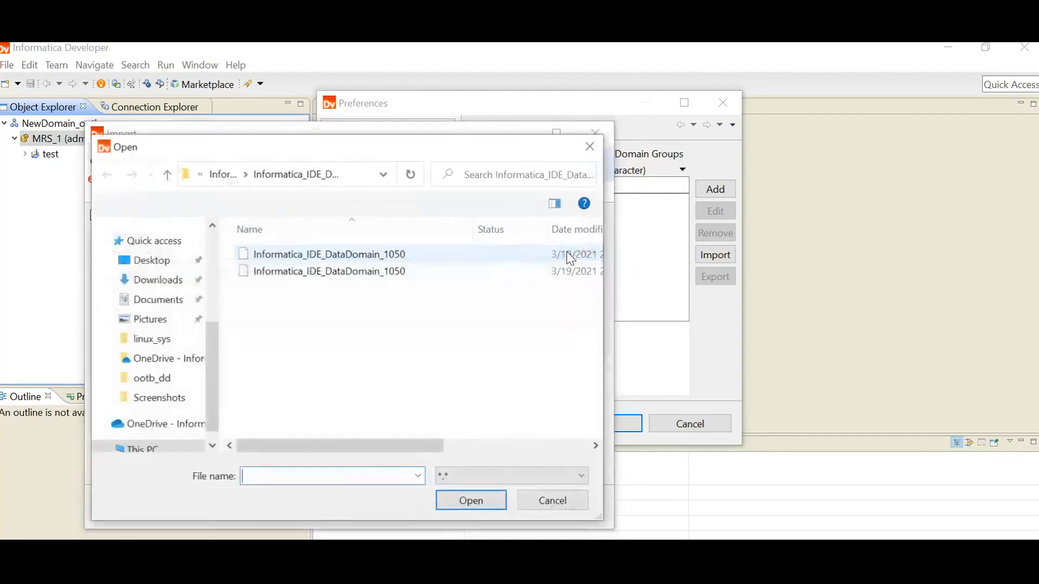
pyautogui.click(347, 274)
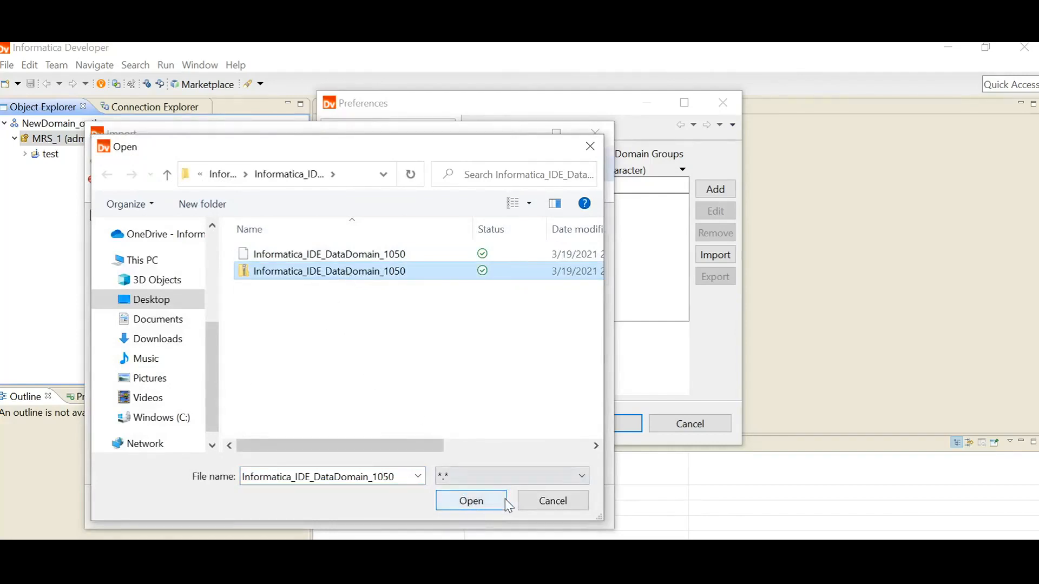
pyautogui.click(483, 501)
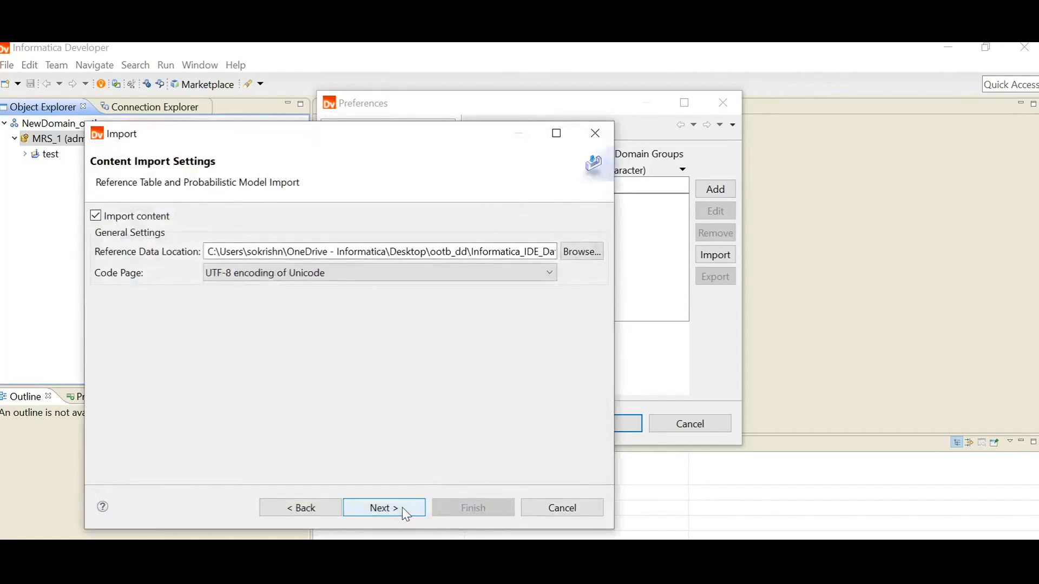
pyautogui.click(401, 507)
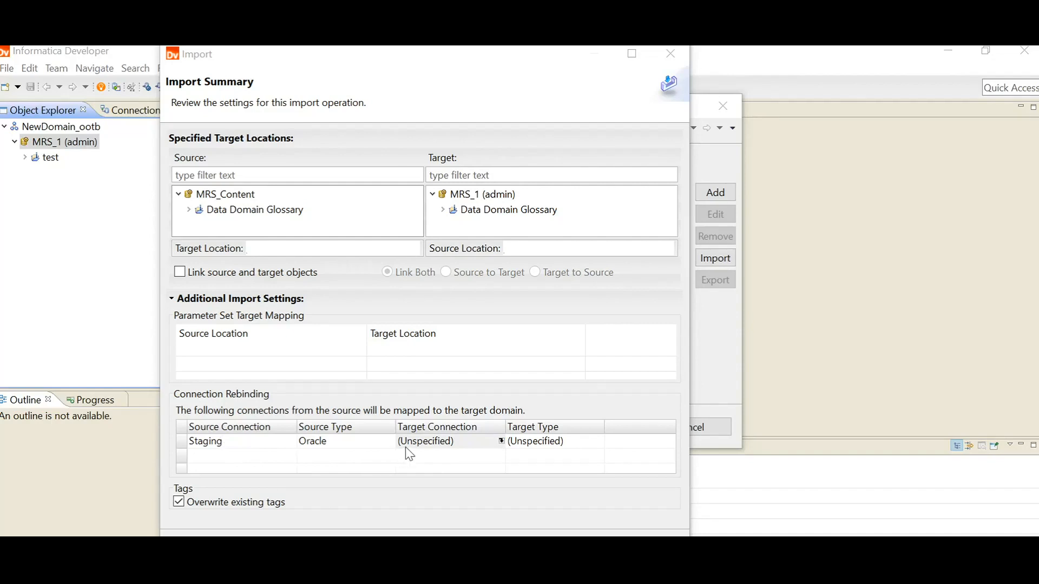
# Map the Staging source connection to the Oracle connection REFERENCE_DB for the import, and look through the data domains imported under MRS_1
pyautogui.click(501, 442)
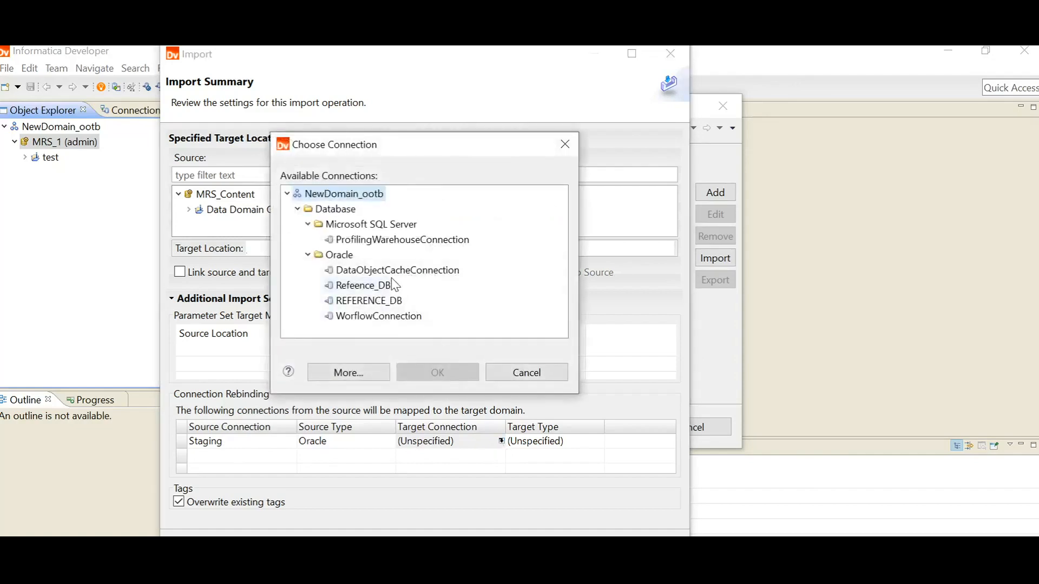
pyautogui.click(388, 303)
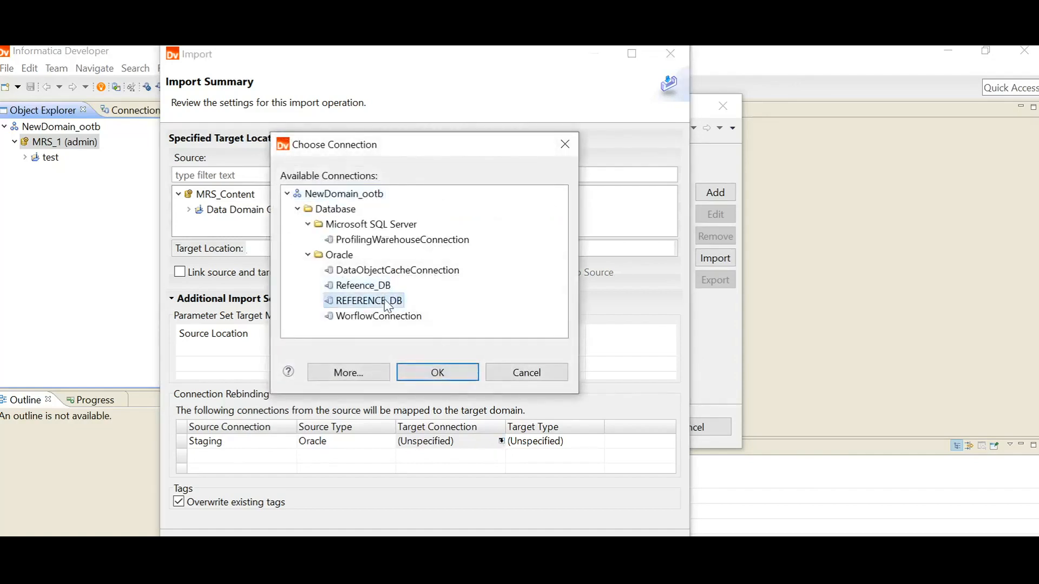
pyautogui.click(433, 373)
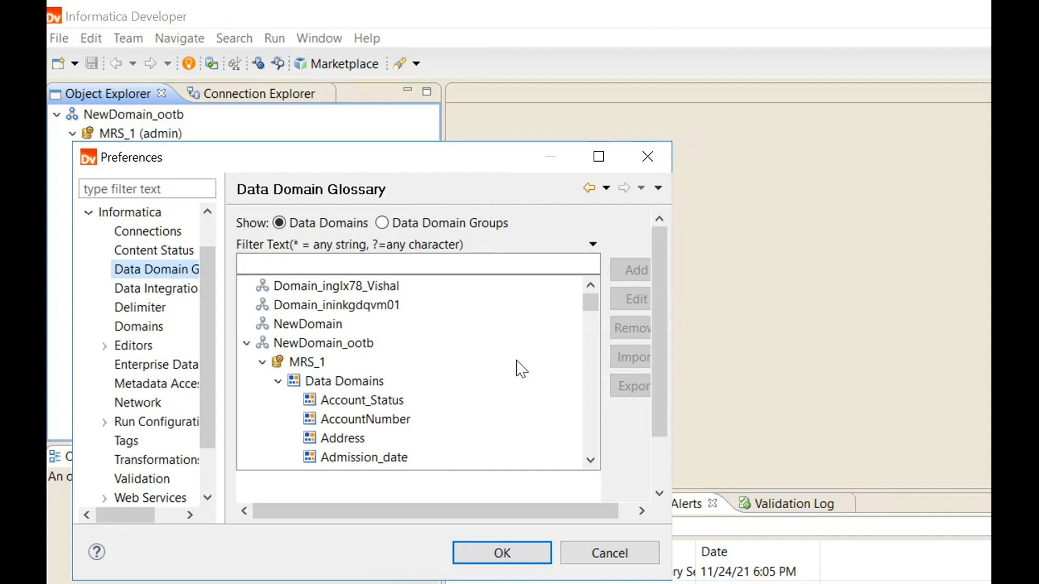
pyautogui.scroll(-9, 594, 352)
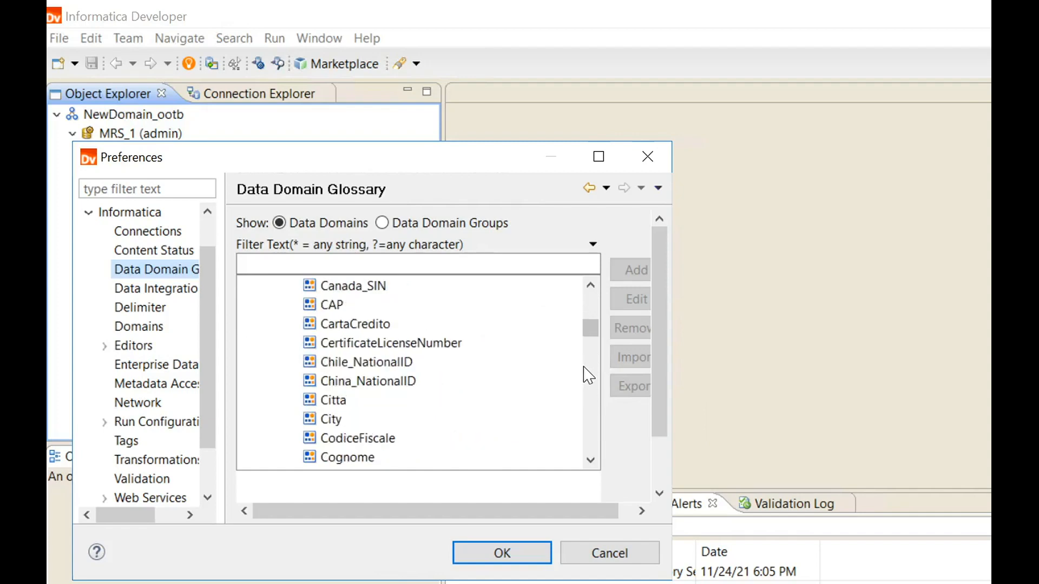
pyautogui.scroll(-9, 588, 373)
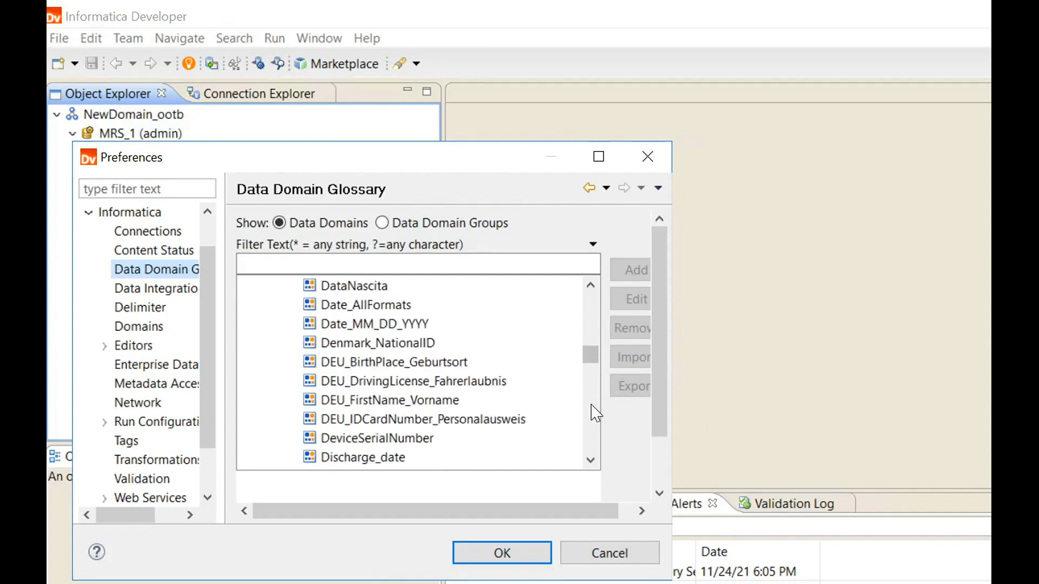